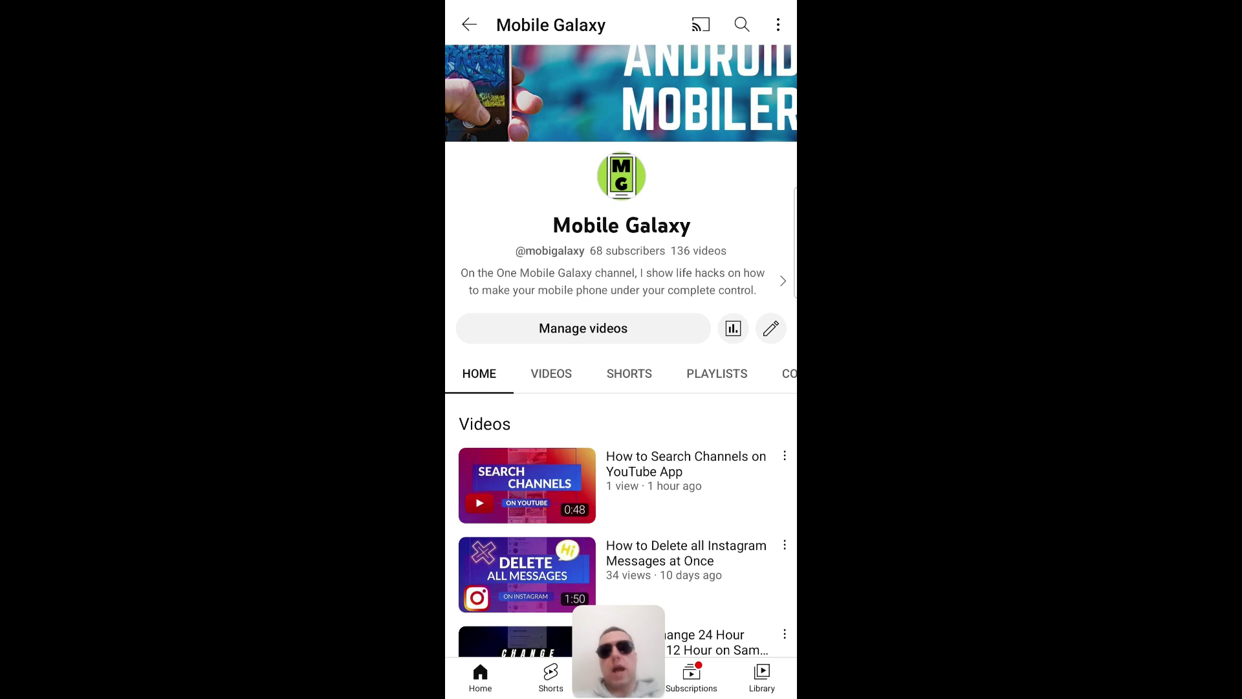
- Copy the Mobile Galaxy channel link via the channel's Share menu
{"action": "left_click", "coordinate": [776, 25]}
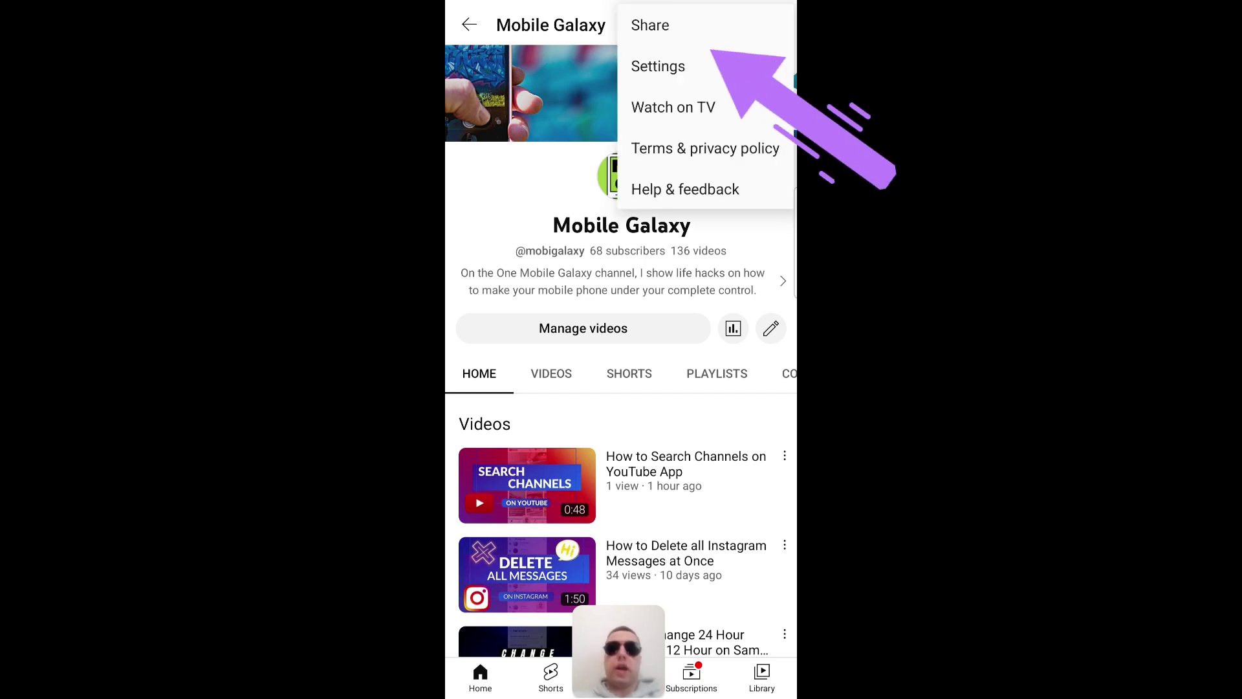
{"action": "left_click", "coordinate": [649, 26]}
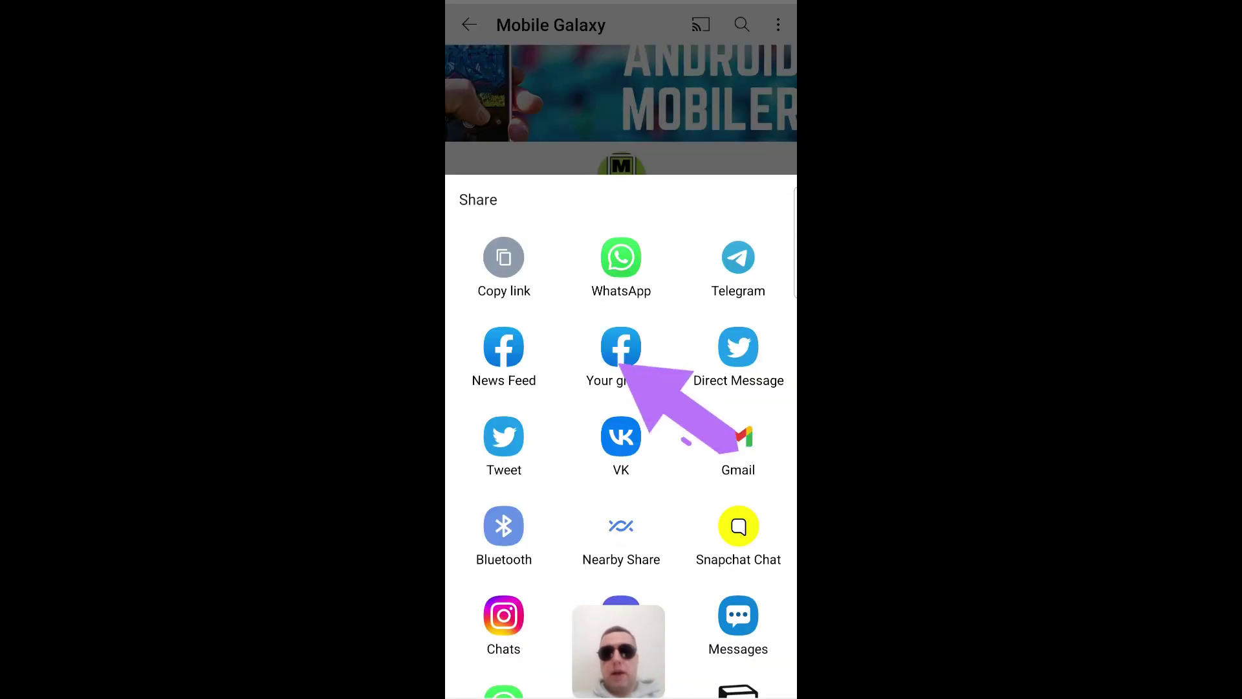
{"action": "left_click", "coordinate": [504, 257]}
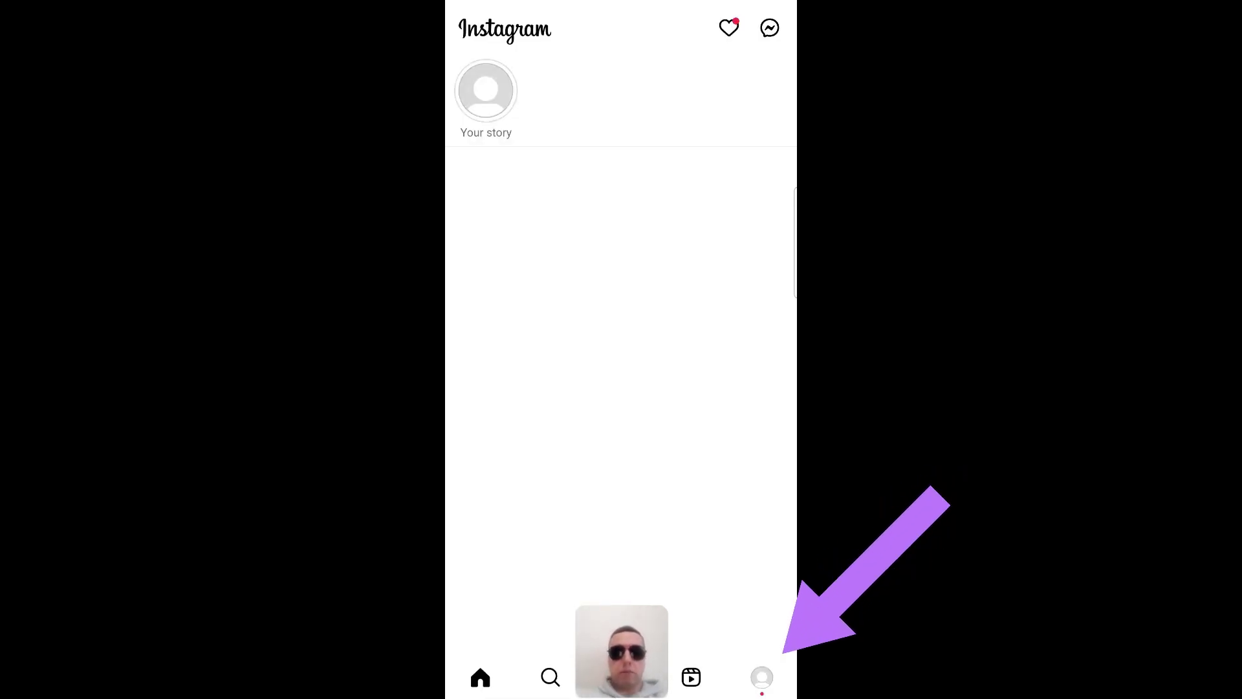
- Go to my profile, start Edit profile and reach the Links page
{"action": "left_click", "coordinate": [763, 677]}
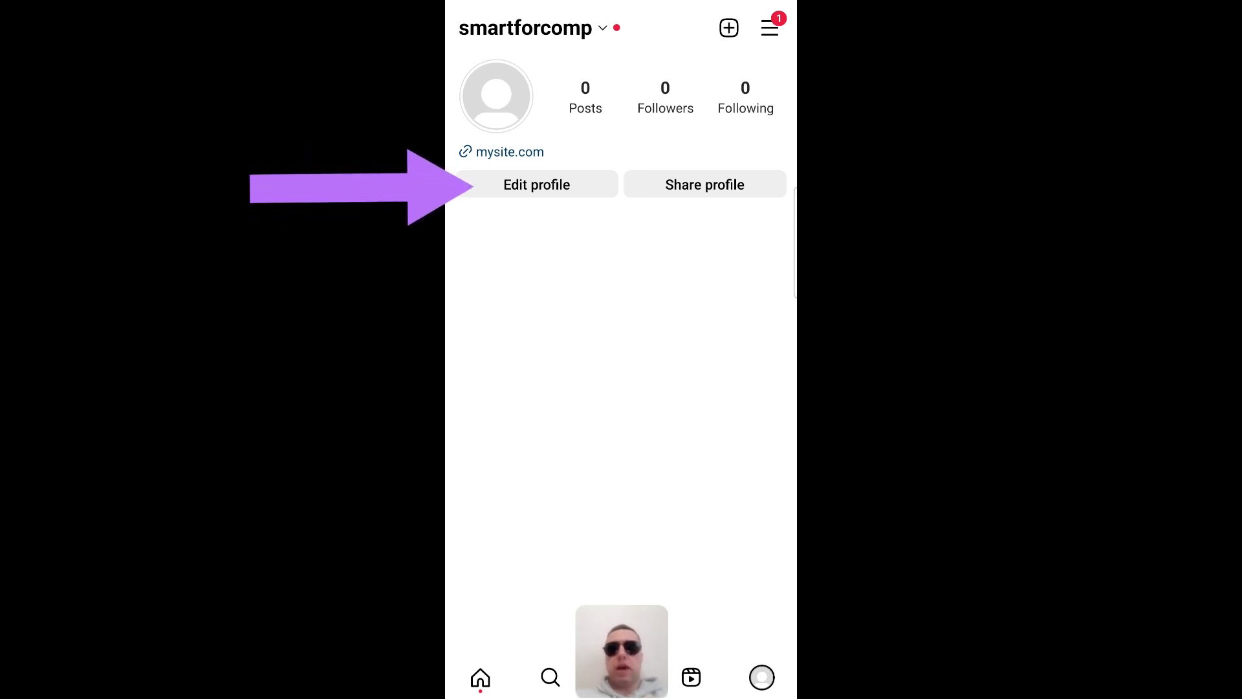
{"action": "left_click", "coordinate": [537, 185]}
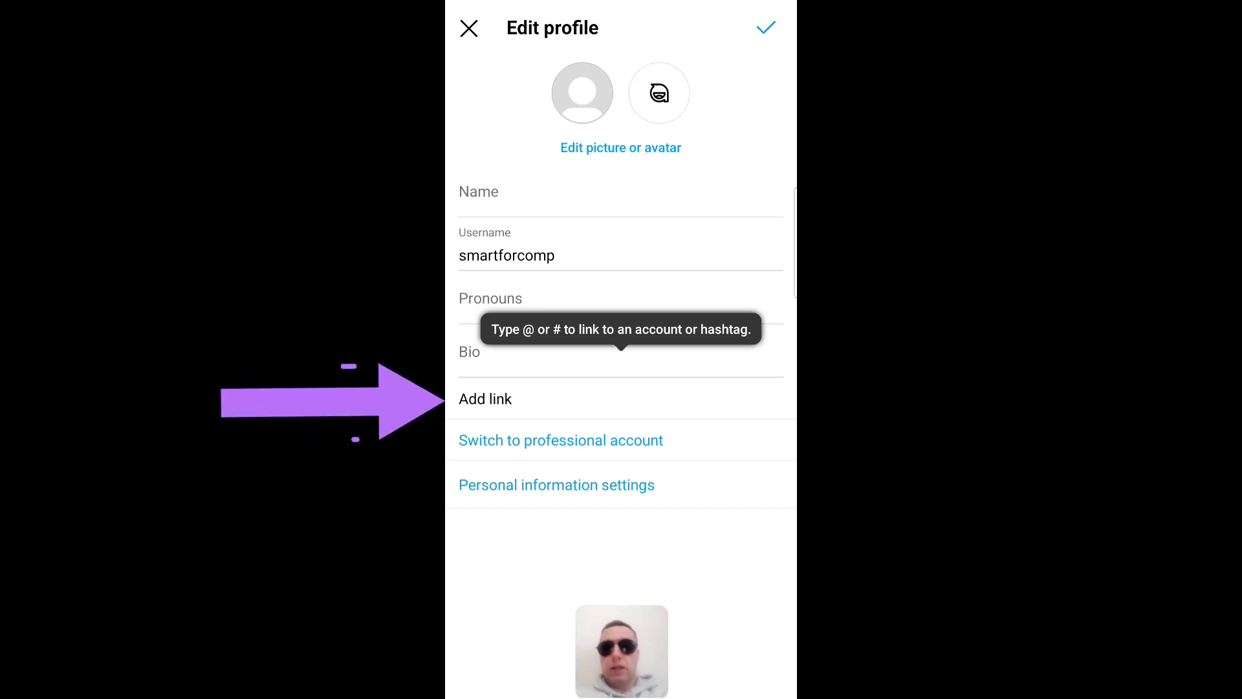
{"action": "left_click", "coordinate": [508, 399]}
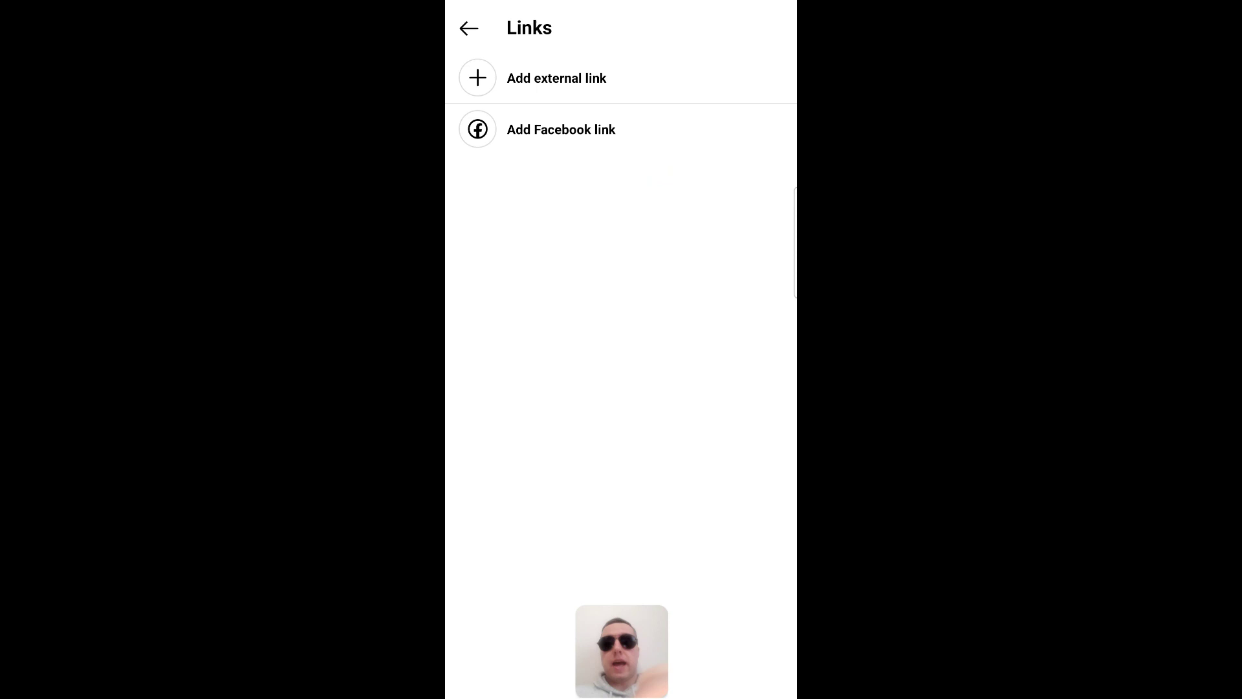
{"action": "left_click", "coordinate": [571, 76]}
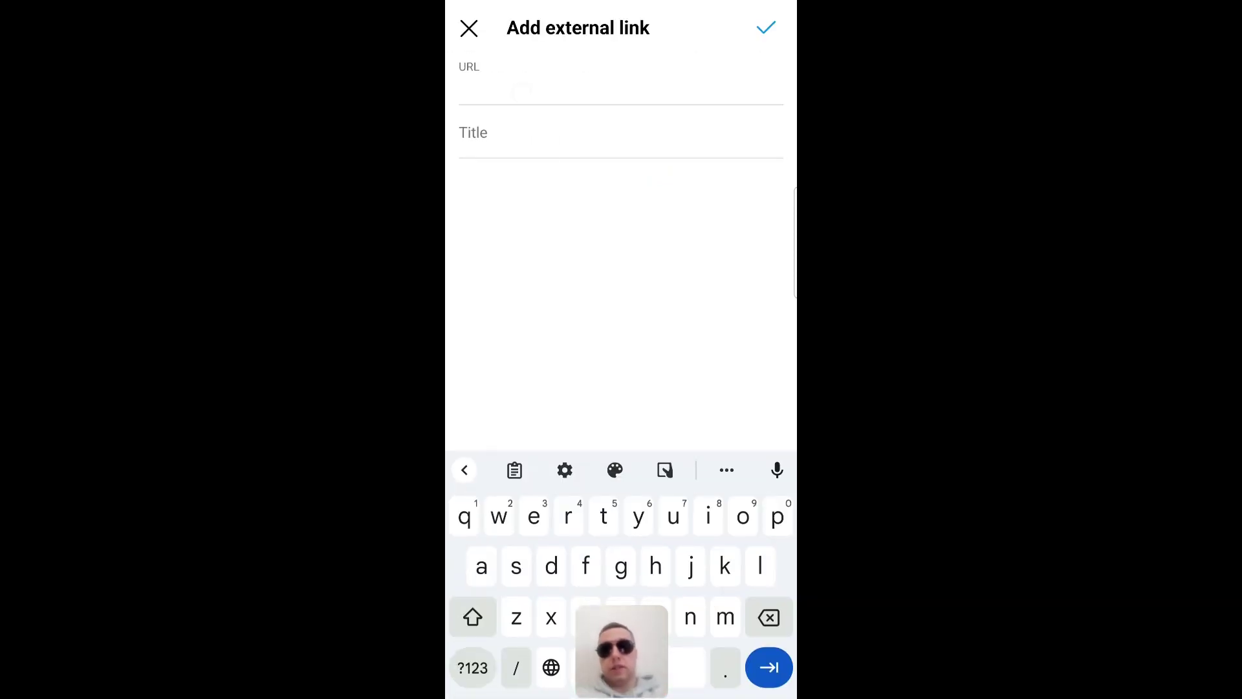
{"action": "left_click", "coordinate": [518, 83]}
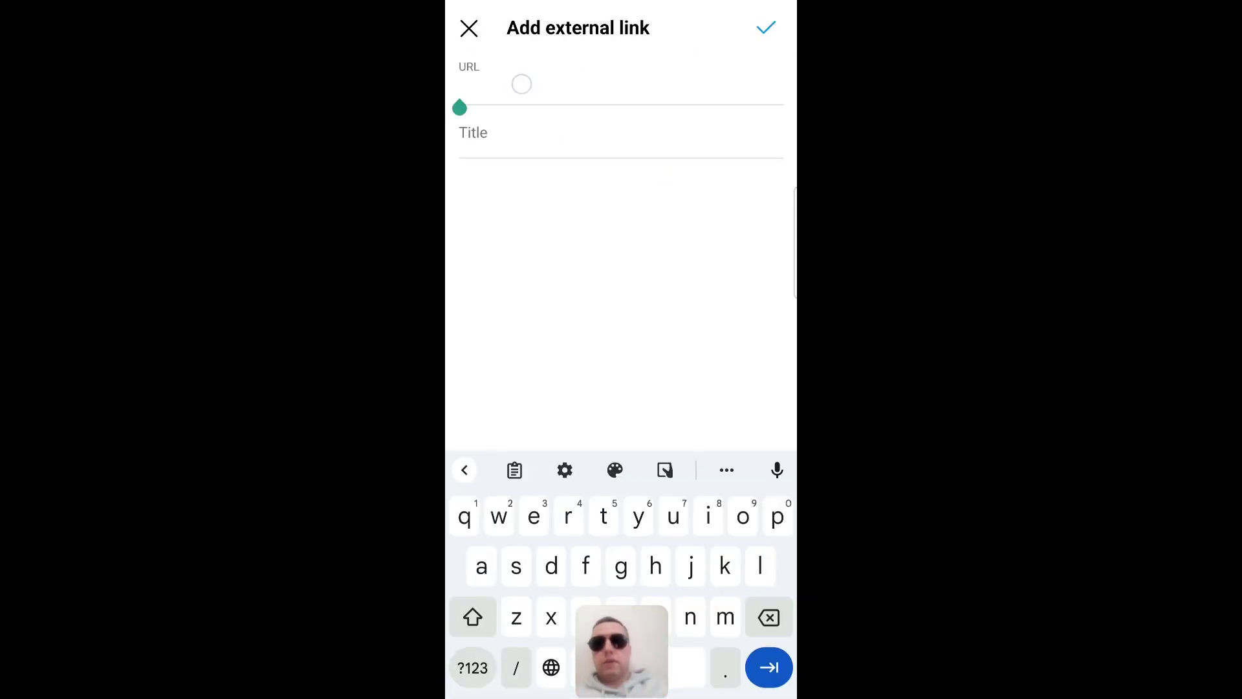
{"action": "type", "text": "https://youtube.com/@mobigalaxy"}
{"action": "key", "text": "Tab"}
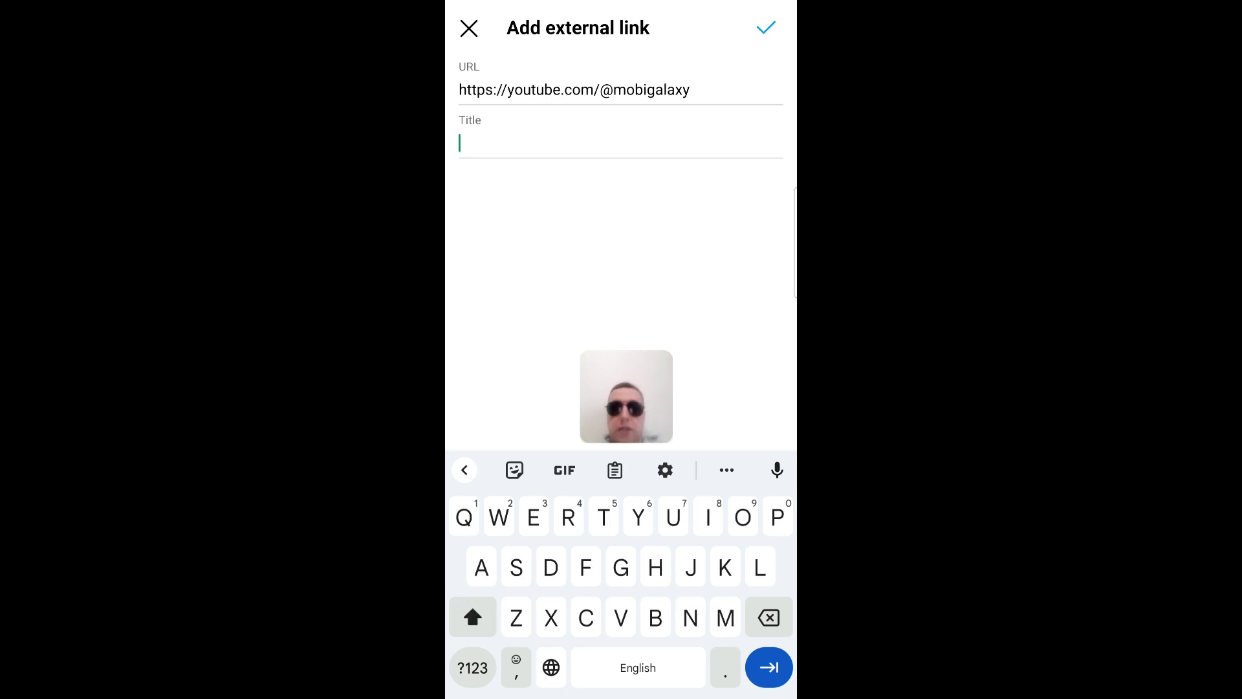
{"action": "type", "text": "You"}
{"action": "key", "text": "BackSpace"}
{"action": "key", "text": "BackSpace"}
{"action": "key", "text": "BackSpace"}
{"action": "type", "text": "Sub"}
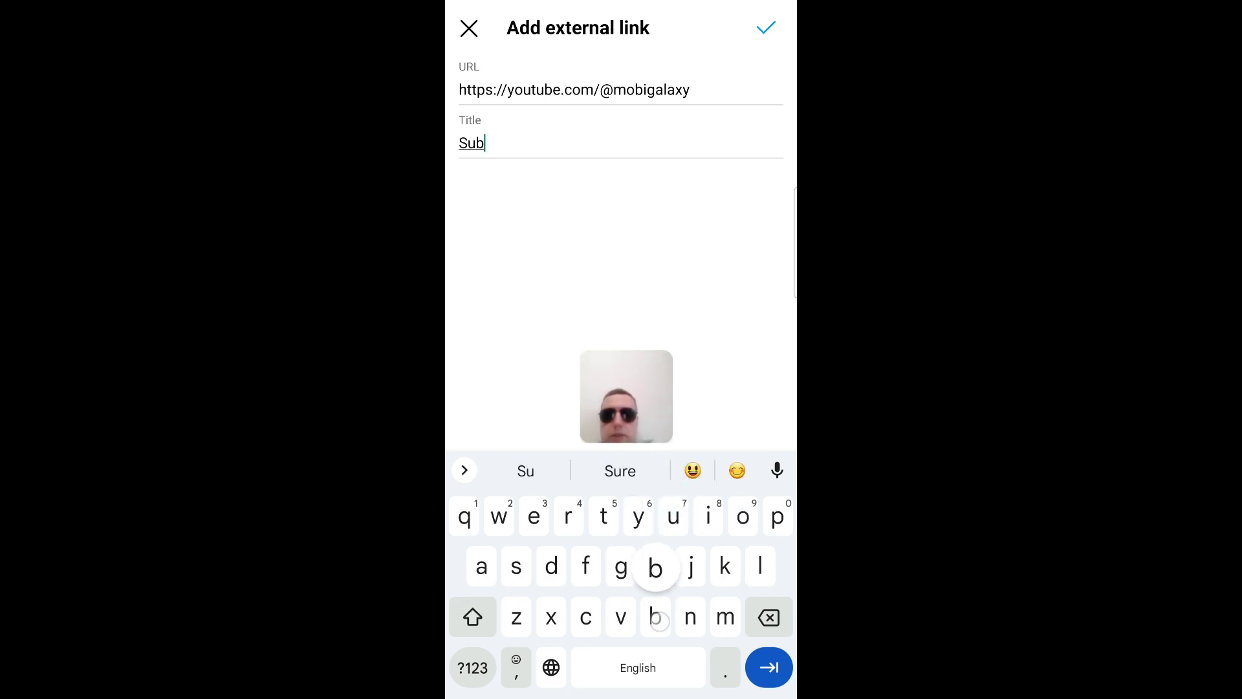
{"action": "type", "text": "scribe to "}
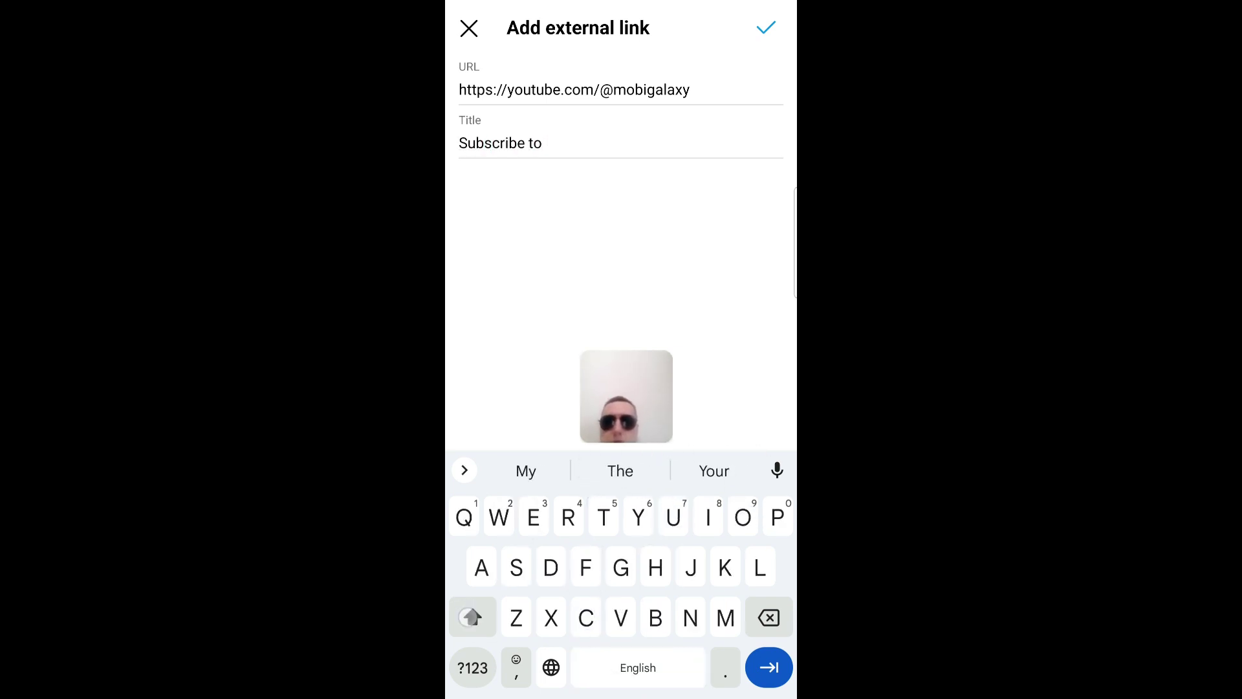
{"action": "type", "text": "Youtube channel"}
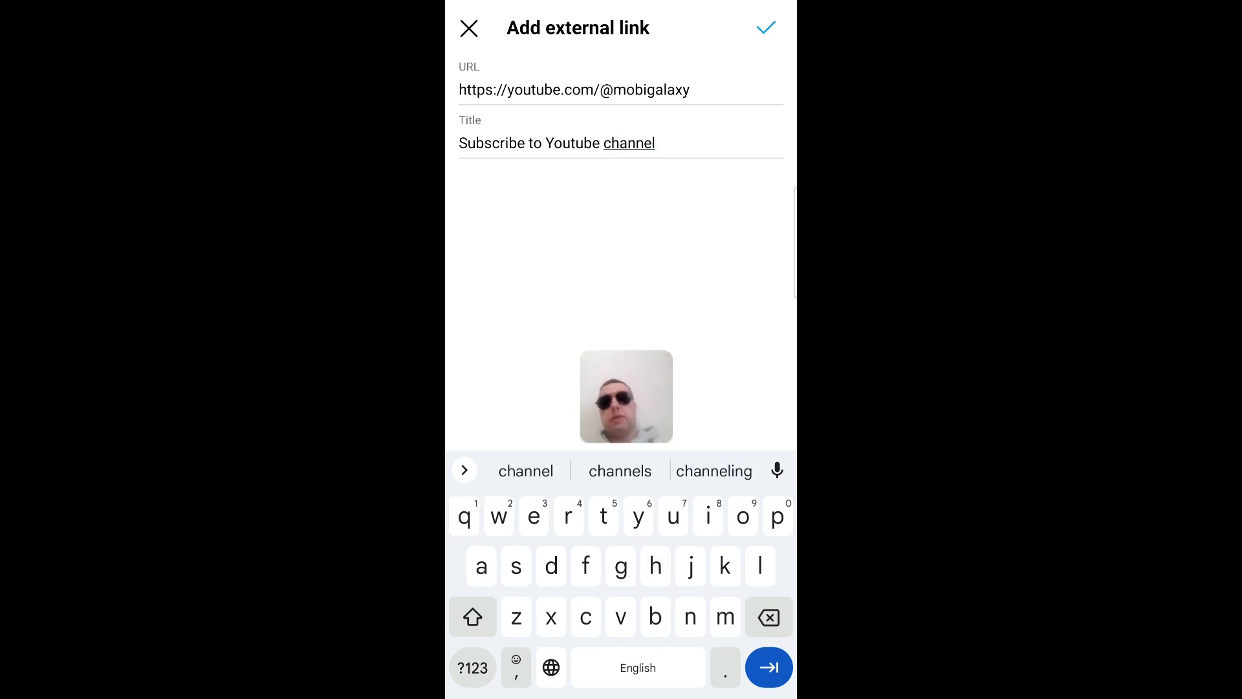
{"action": "left_click", "coordinate": [765, 28]}
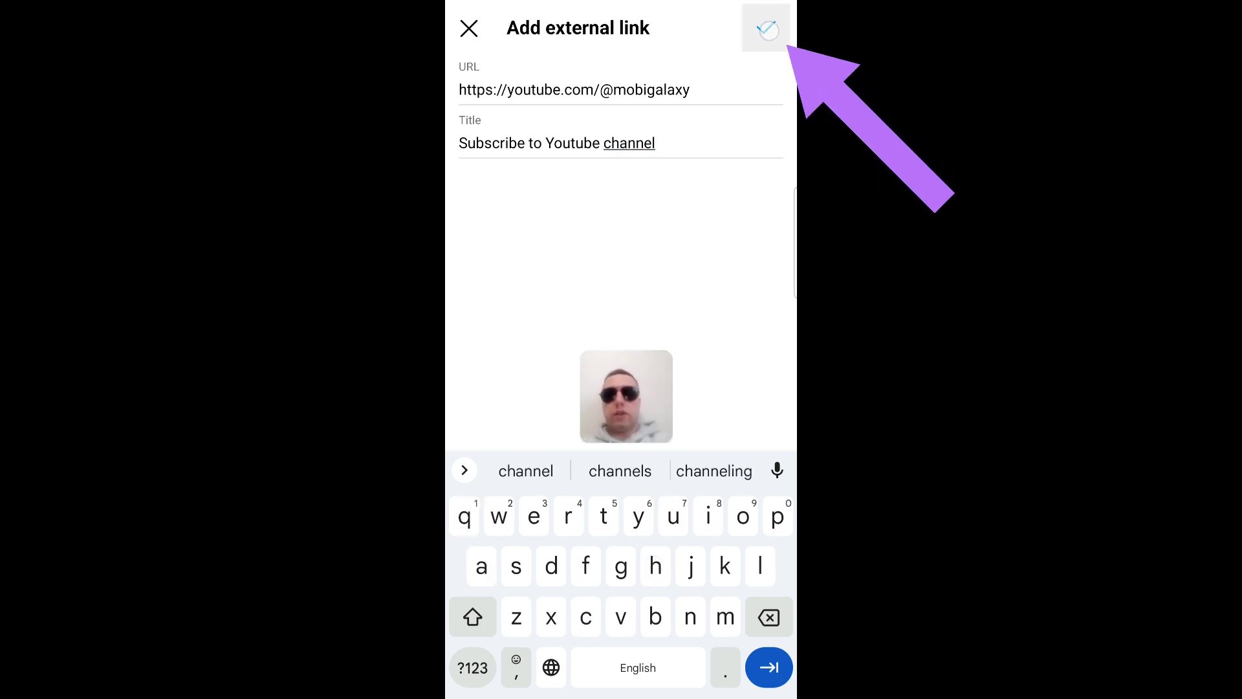
{"action": "left_click", "coordinate": [468, 27]}
{"action": "left_click", "coordinate": [766, 27]}
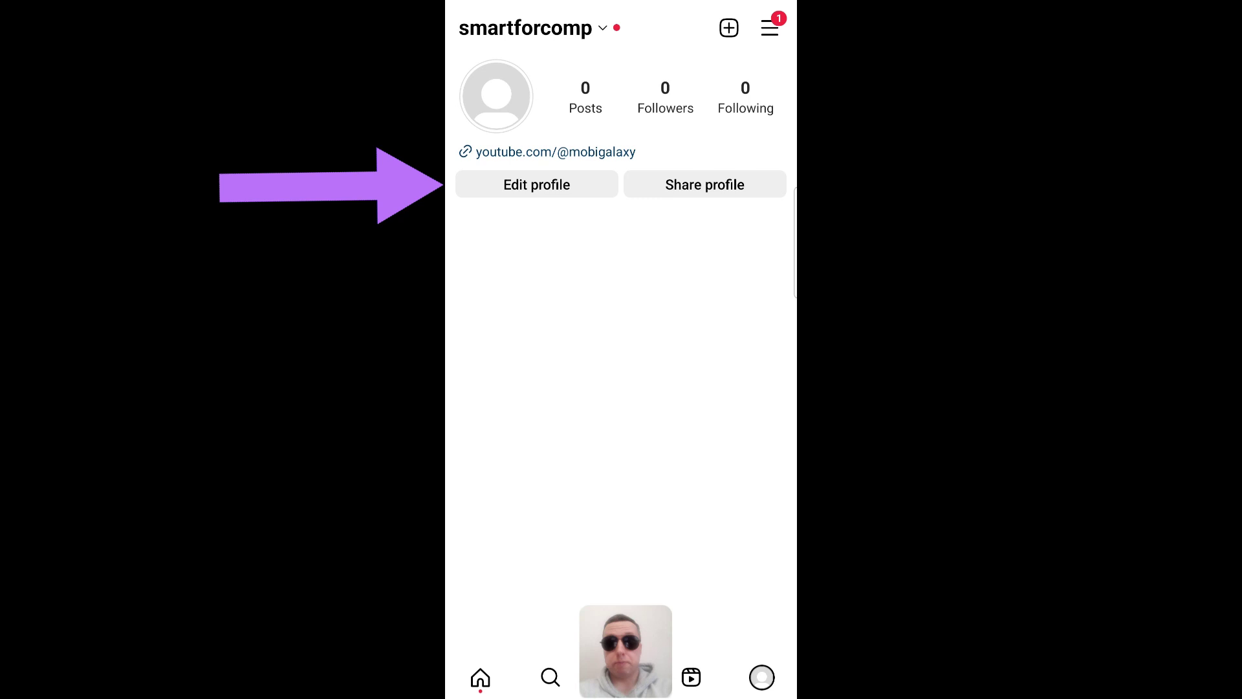
{"action": "left_click", "coordinate": [566, 184]}
{"action": "left_click", "coordinate": [527, 355]}
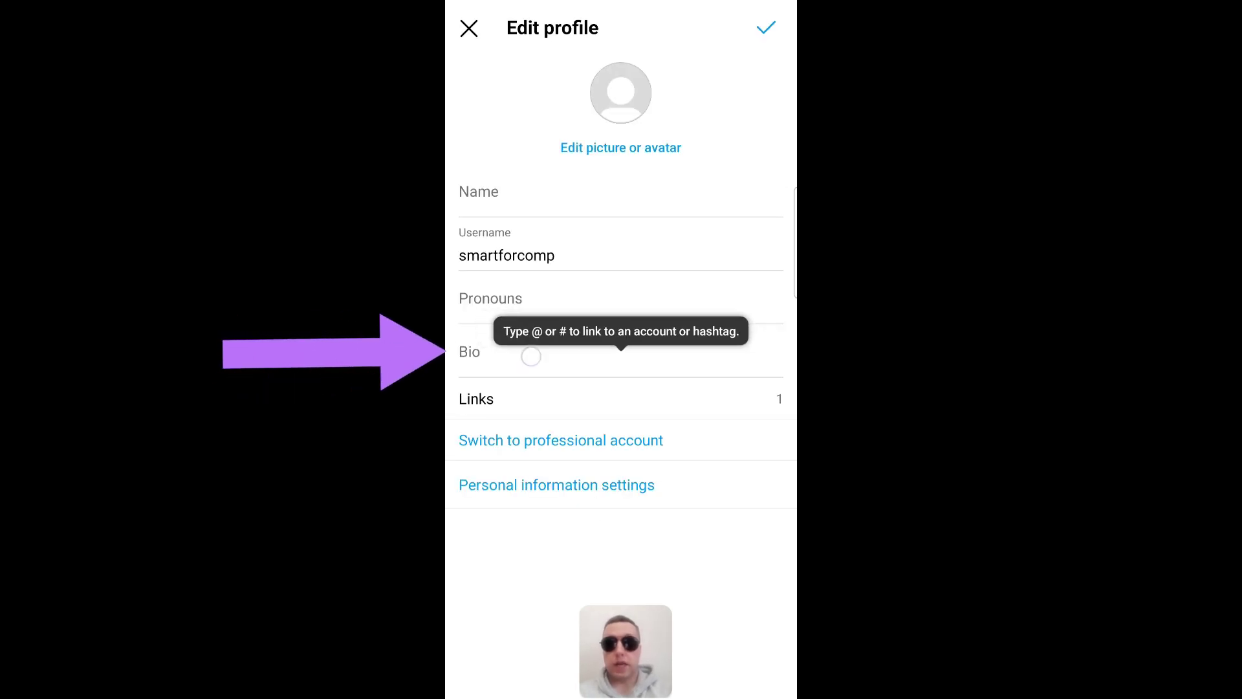
{"action": "left_click", "coordinate": [502, 70]}
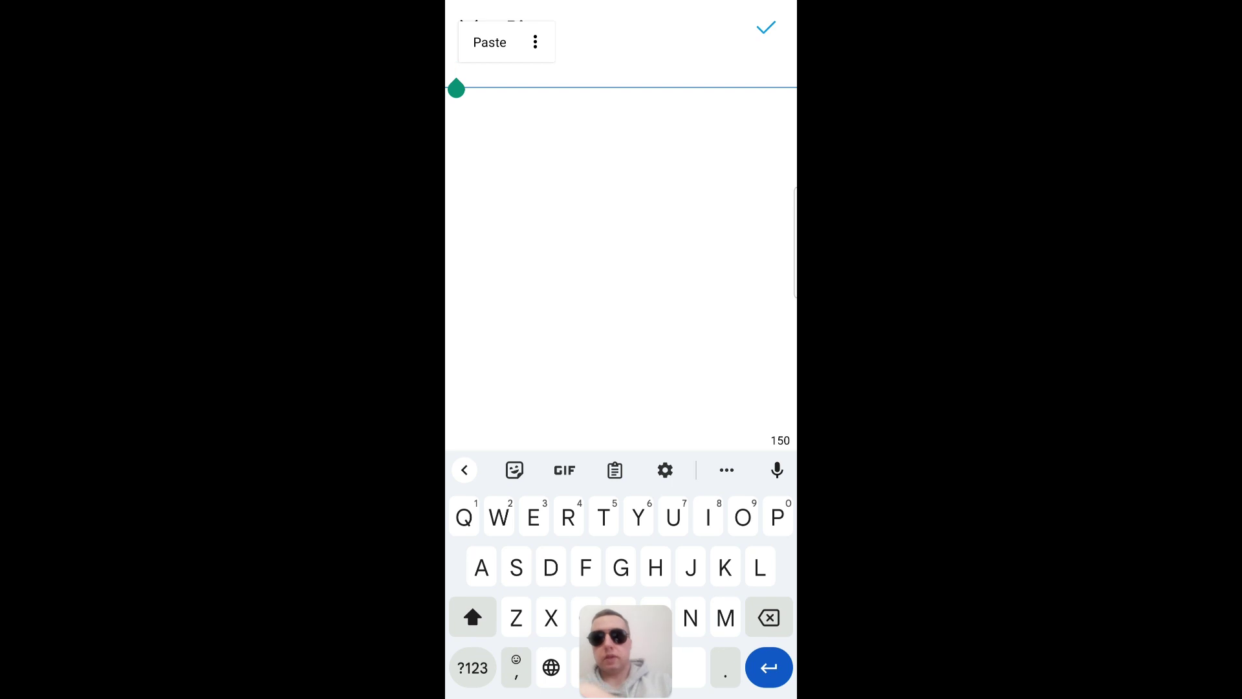
{"action": "left_click", "coordinate": [495, 41]}
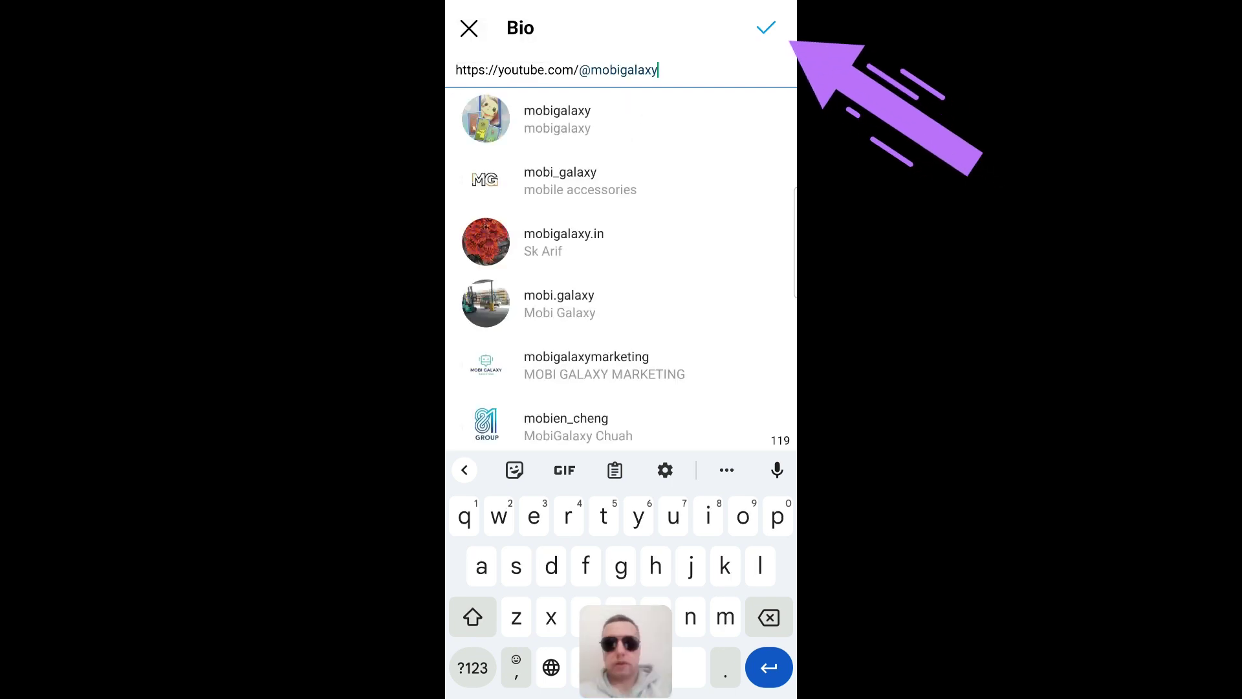
{"action": "left_click", "coordinate": [765, 27]}
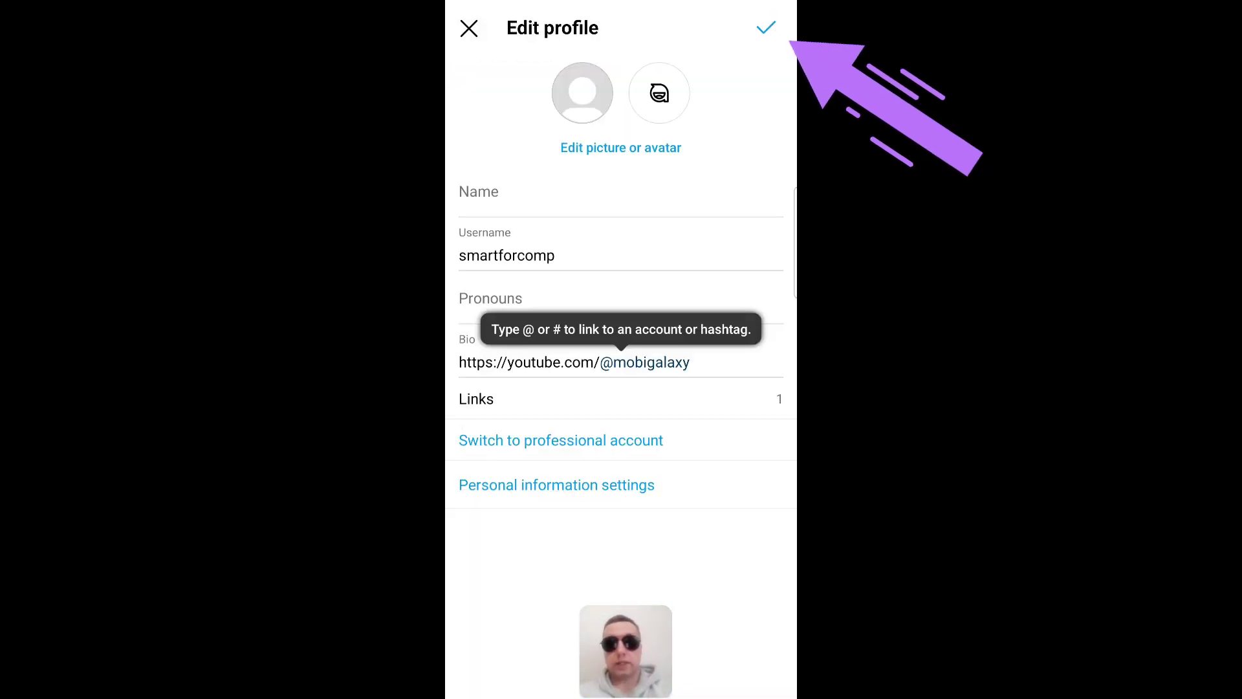
{"action": "left_click", "coordinate": [765, 27]}
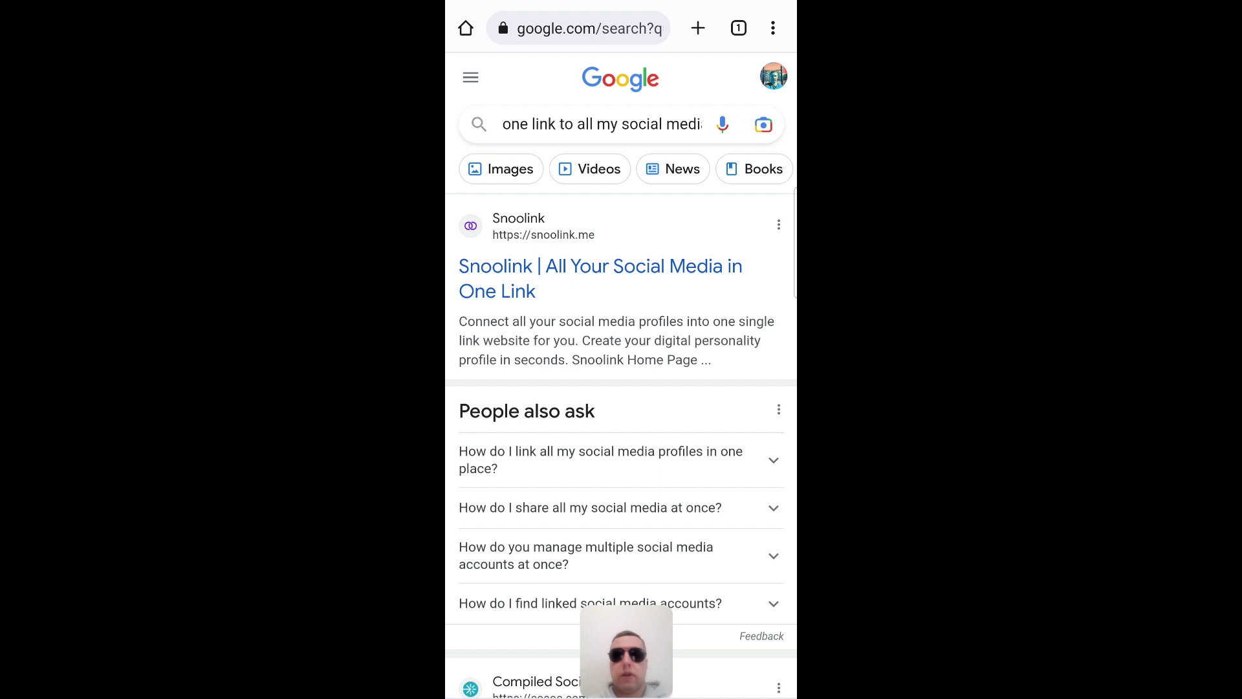
{"action": "scroll", "coordinate": [622, 388], "scroll_direction": "down", "scroll_amount": 5}
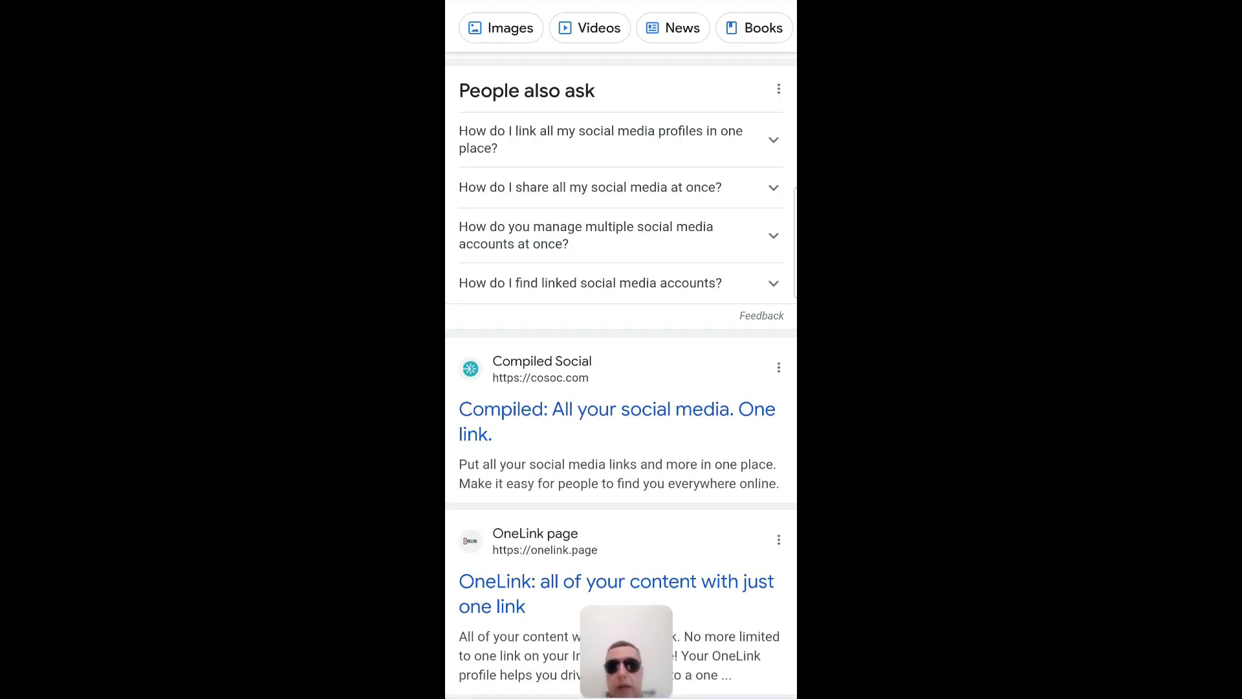
- Open the OneLink result from the Google search results
{"action": "left_click", "coordinate": [697, 581]}
{"action": "scroll", "coordinate": [622, 388], "scroll_direction": "down", "scroll_amount": 3}
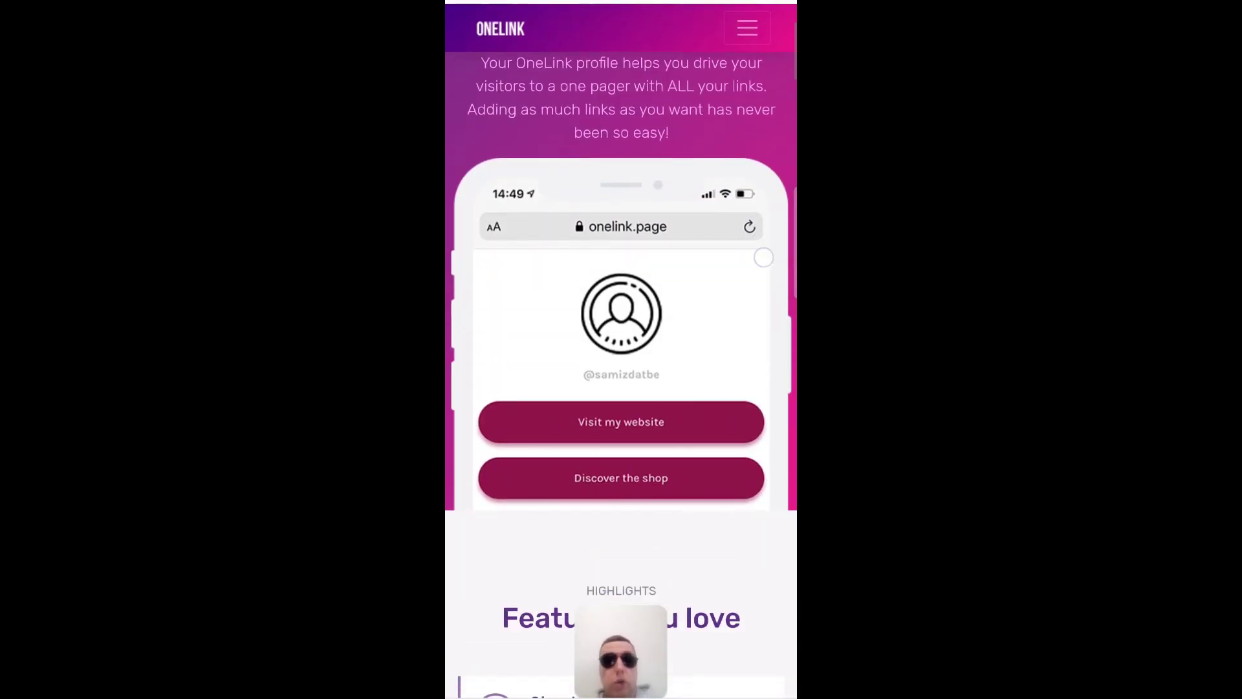
{"action": "scroll", "coordinate": [764, 258], "scroll_direction": "down", "scroll_amount": 2}
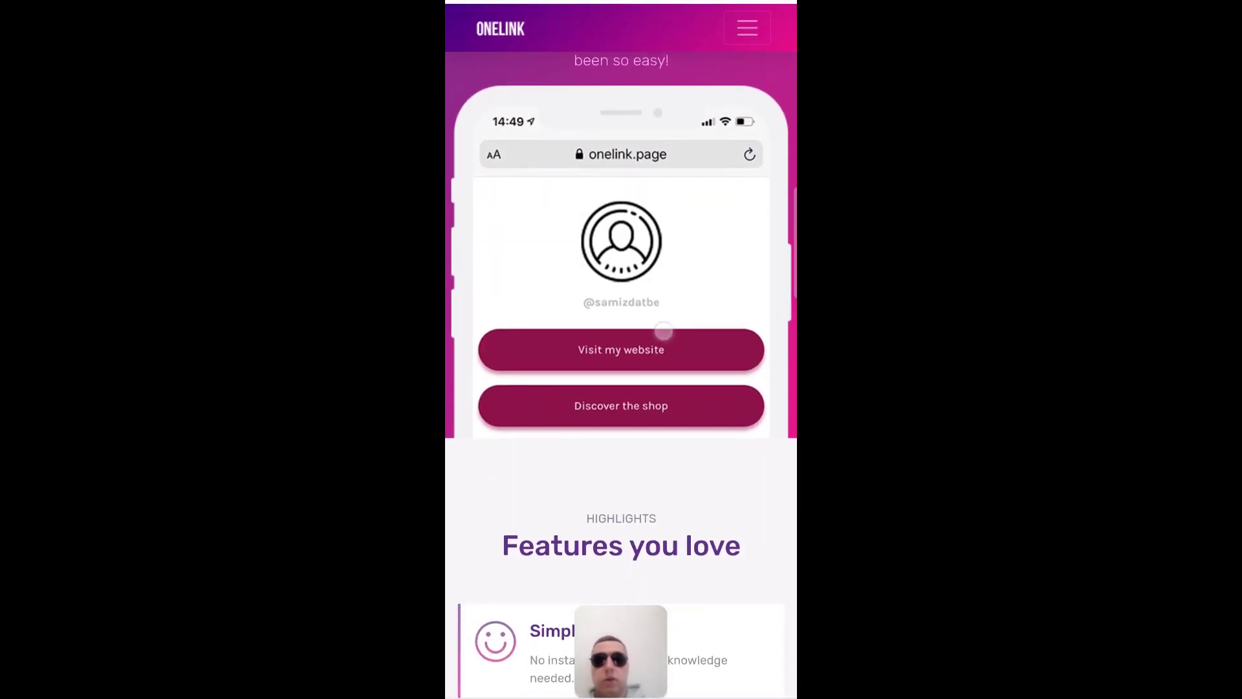
{"action": "scroll", "coordinate": [731, 440], "scroll_direction": "down", "scroll_amount": 3}
{"action": "scroll", "coordinate": [621, 389], "scroll_direction": "down", "scroll_amount": 5}
{"action": "scroll", "coordinate": [749, 363], "scroll_direction": "down", "scroll_amount": 5}
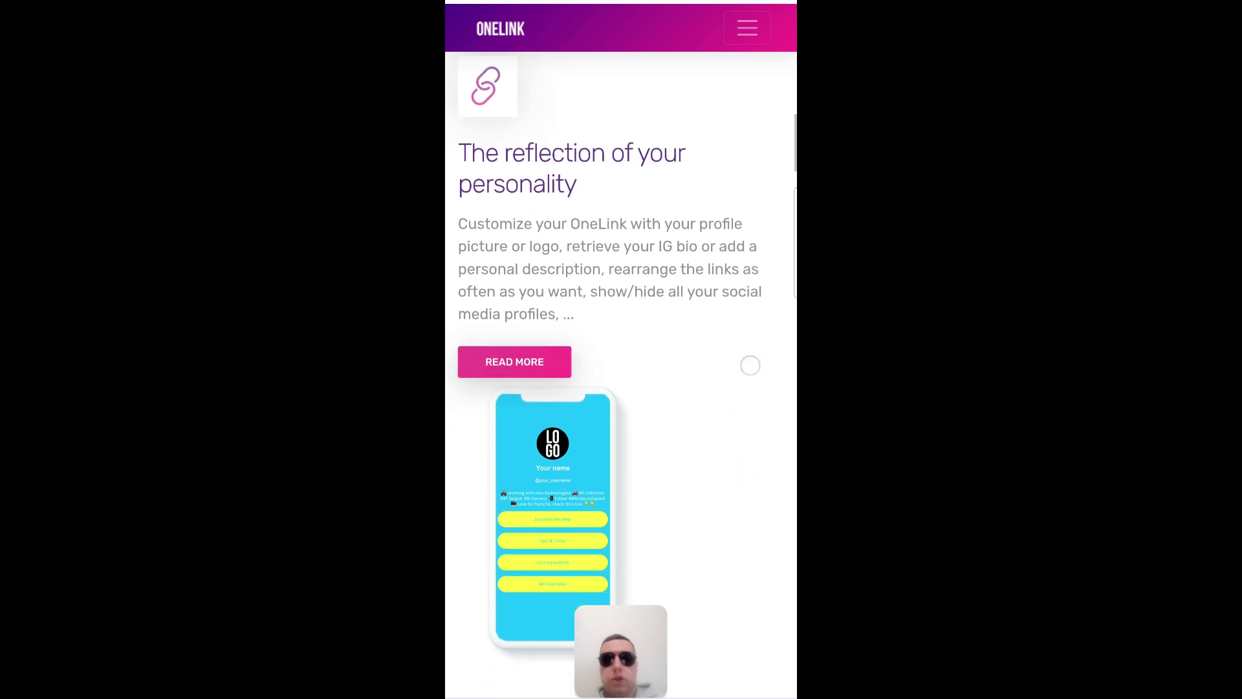
{"action": "scroll", "coordinate": [755, 356], "scroll_direction": "down", "scroll_amount": 5}
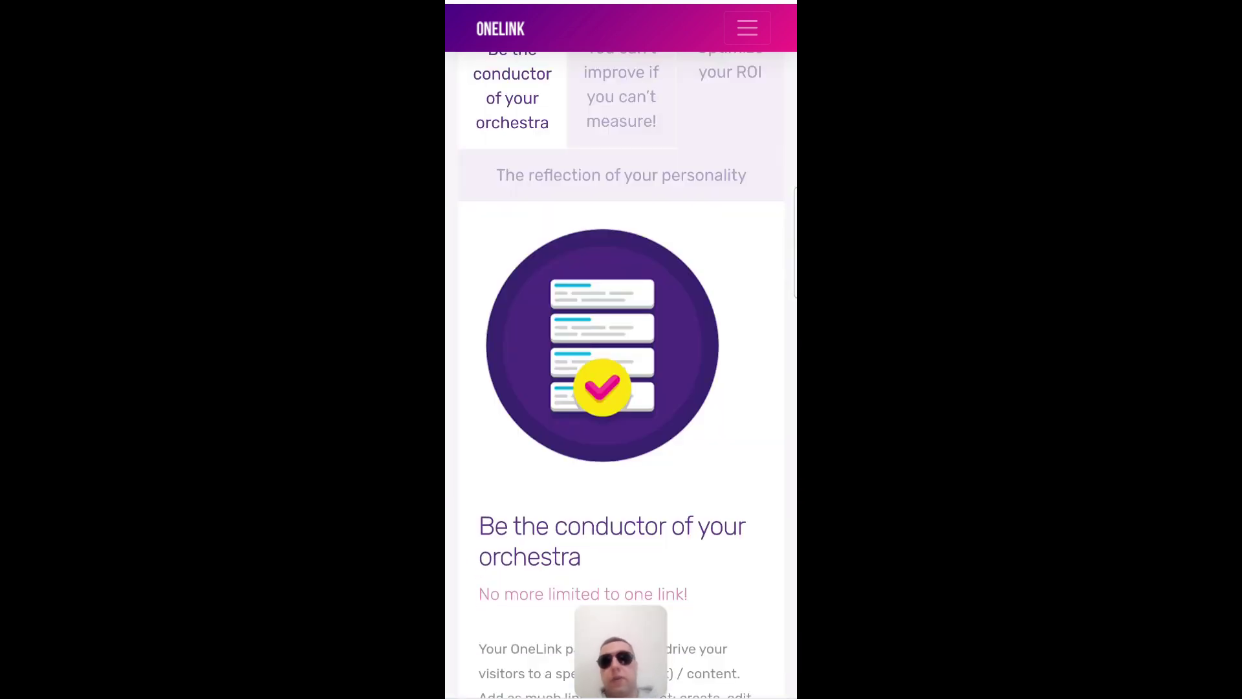
{"action": "scroll", "coordinate": [621, 389], "scroll_direction": "down", "scroll_amount": 5}
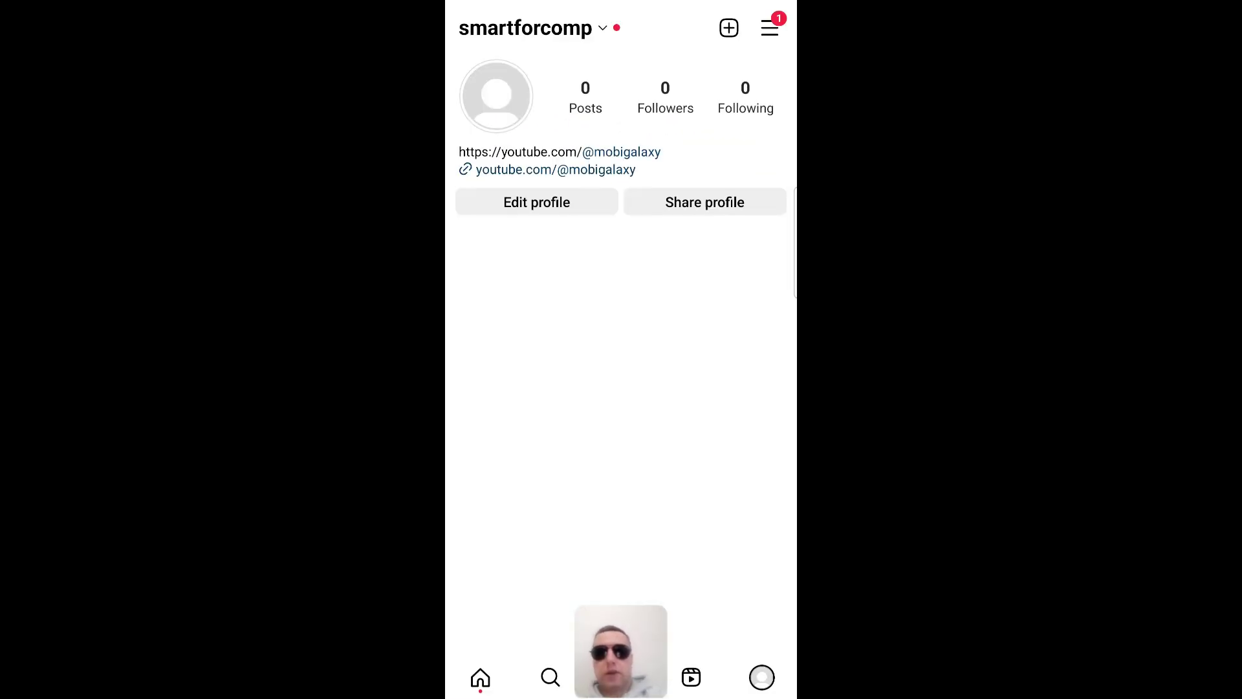
- From Links, open the 'Subscribe to Youtube channel' entry to review its URL and title
{"action": "left_click", "coordinate": [476, 399]}
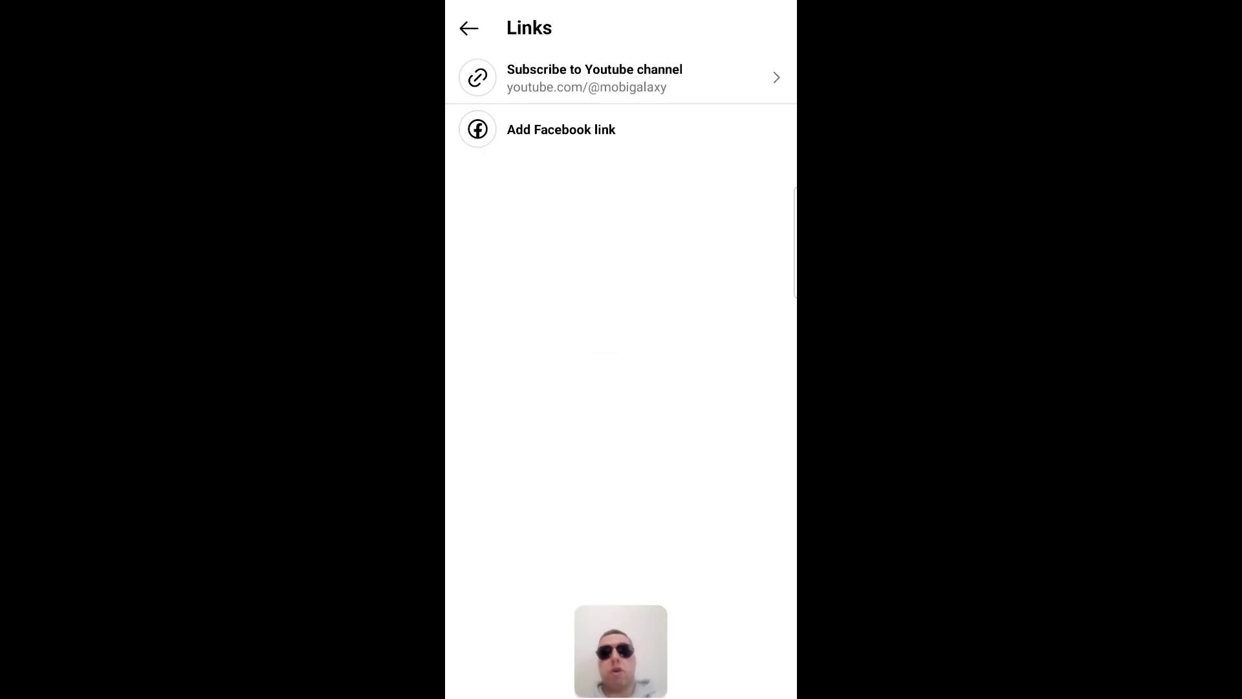
{"action": "left_click", "coordinate": [719, 73]}
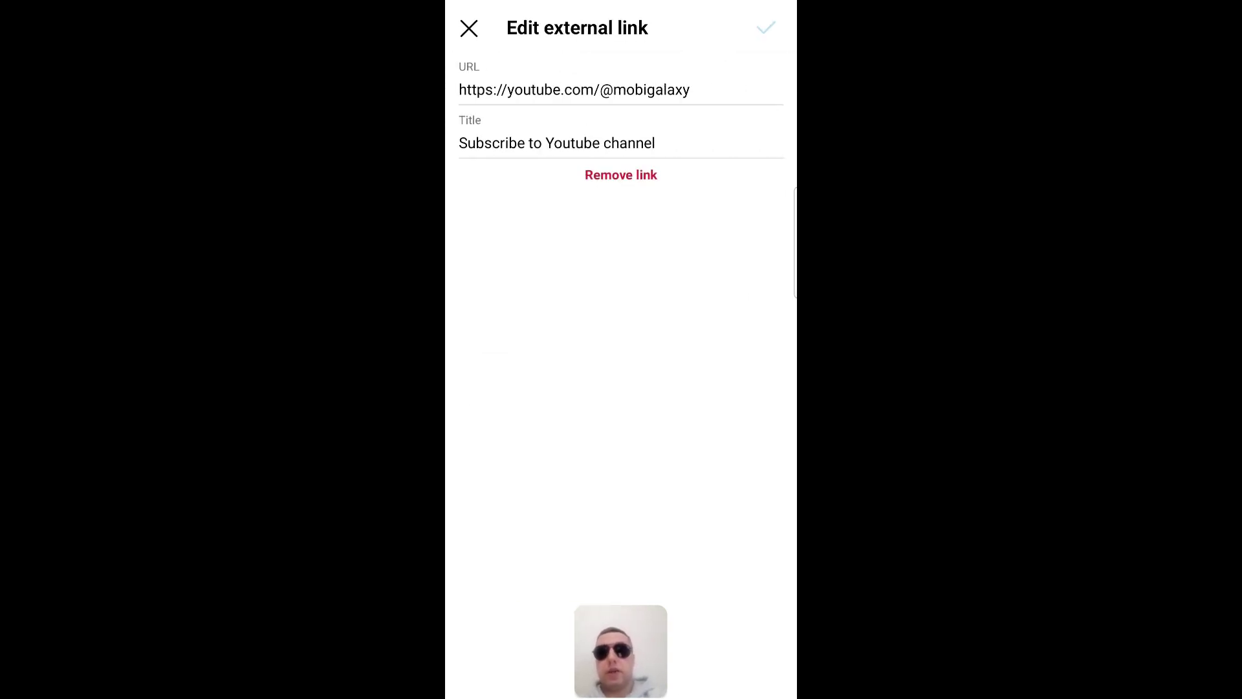